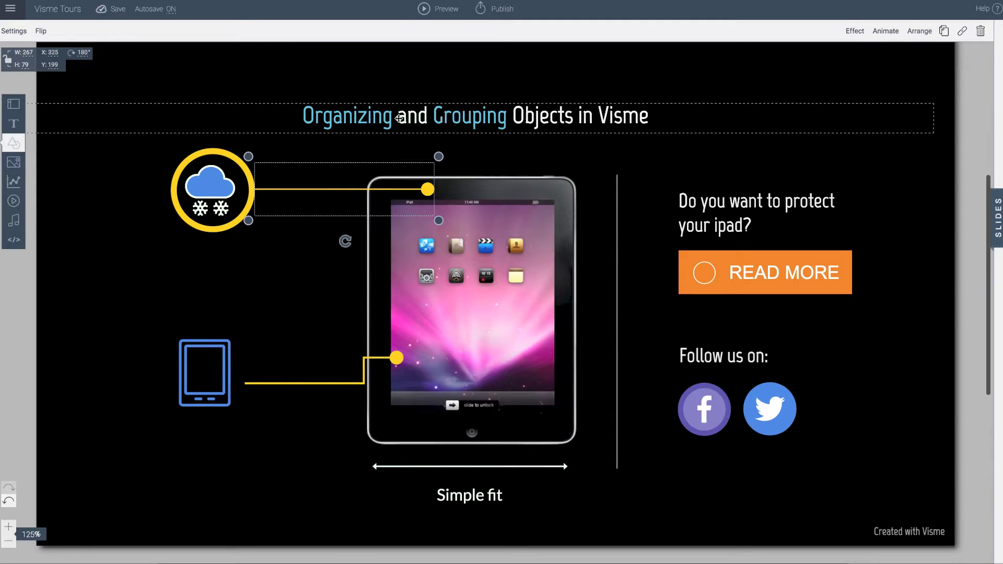
Step: Check the cloud icon, iPad image and lower connector, then nudge the cloud slightly left
{"action": "left_click", "coordinate": [408, 80]}
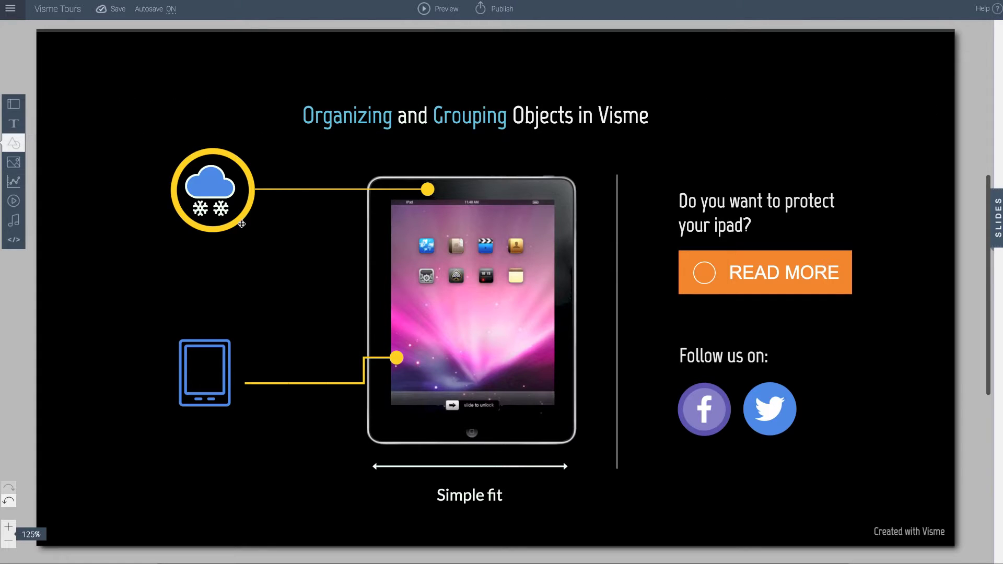
{"action": "left_click", "coordinate": [252, 202]}
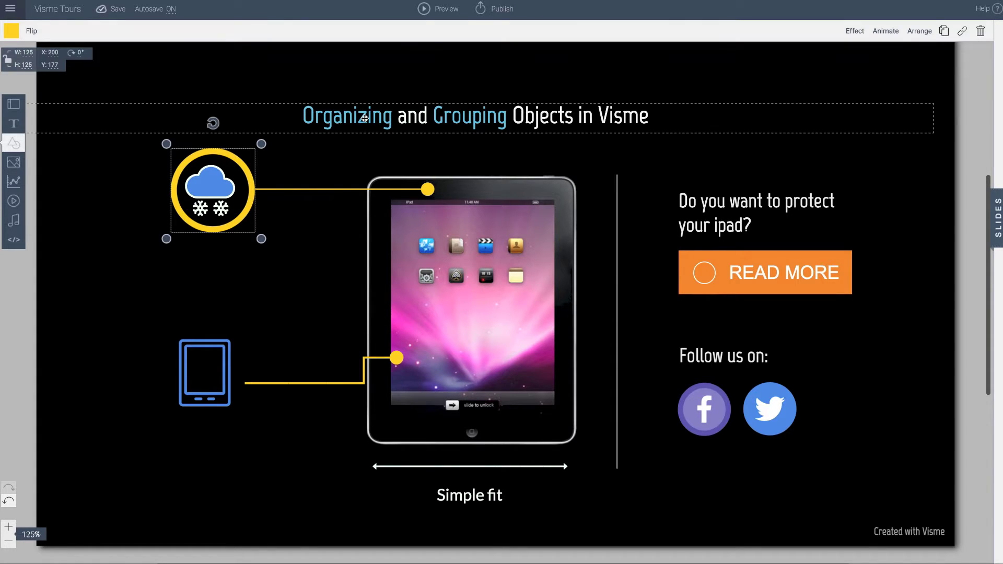
{"action": "left_click", "coordinate": [450, 177]}
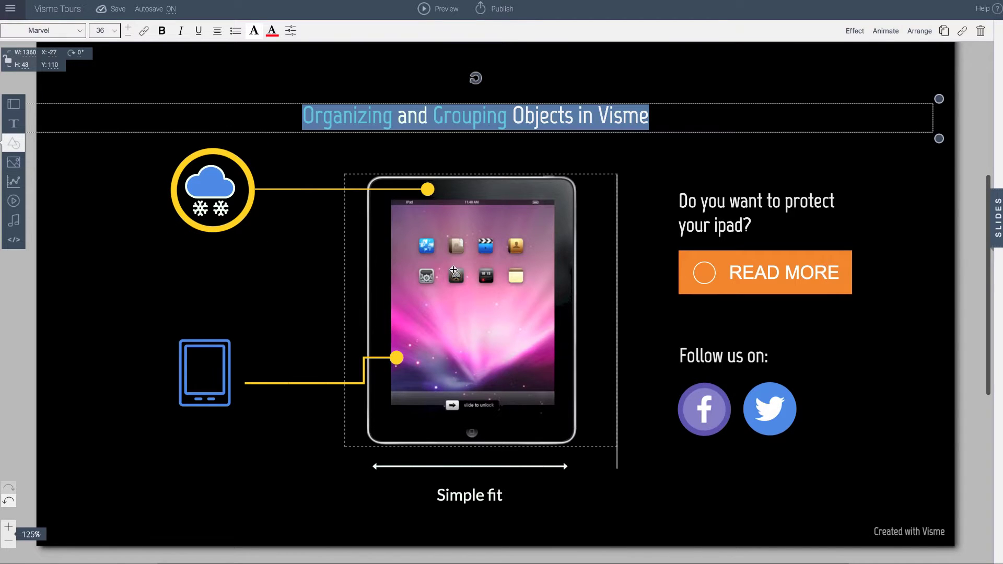
{"action": "left_click", "coordinate": [309, 384]}
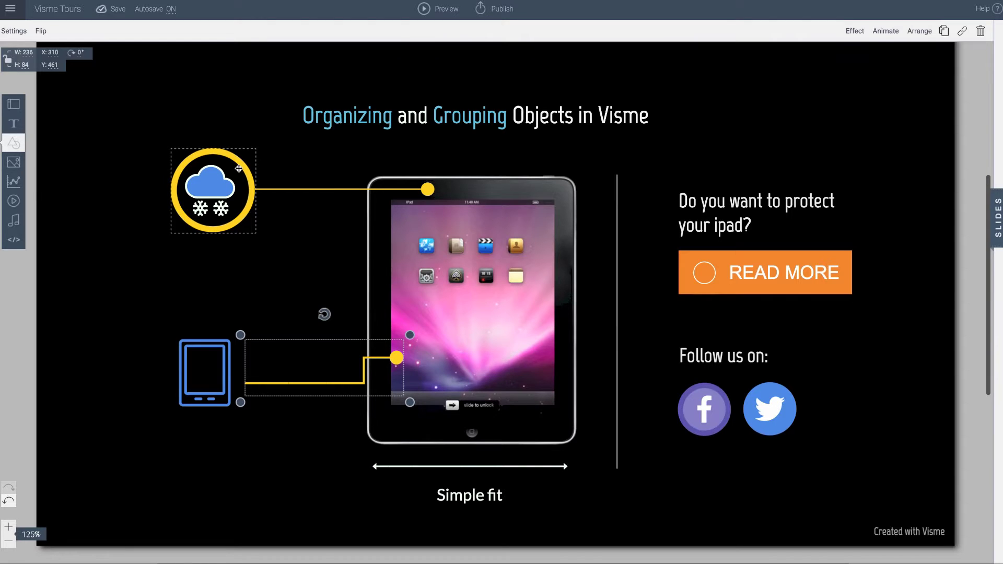
{"action": "left_click_drag", "start_coordinate": [239, 169], "coordinate": [240, 165]}
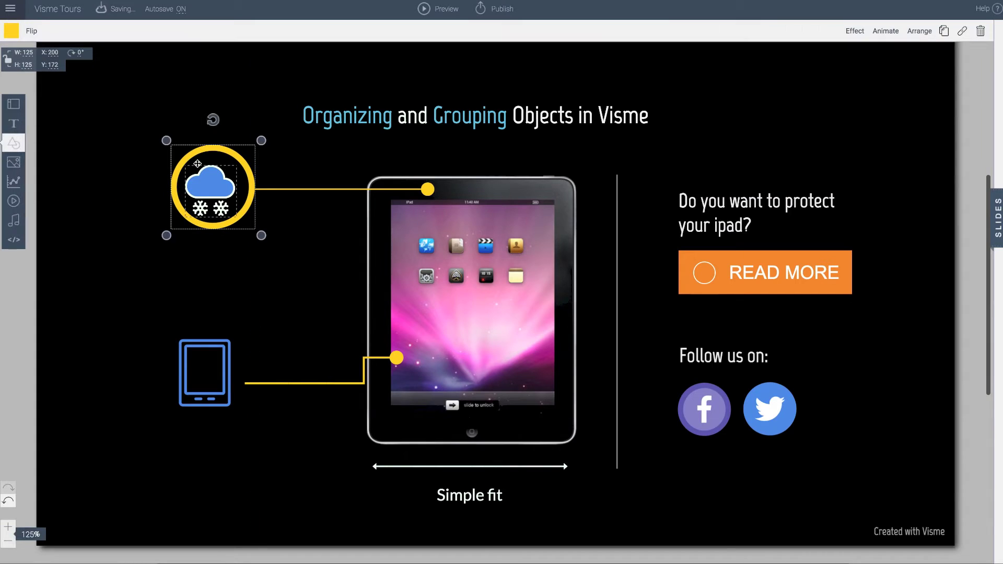
Step: Move the yellow ring down-left, then drop the cloud icon inside it
{"action": "left_click", "coordinate": [222, 152]}
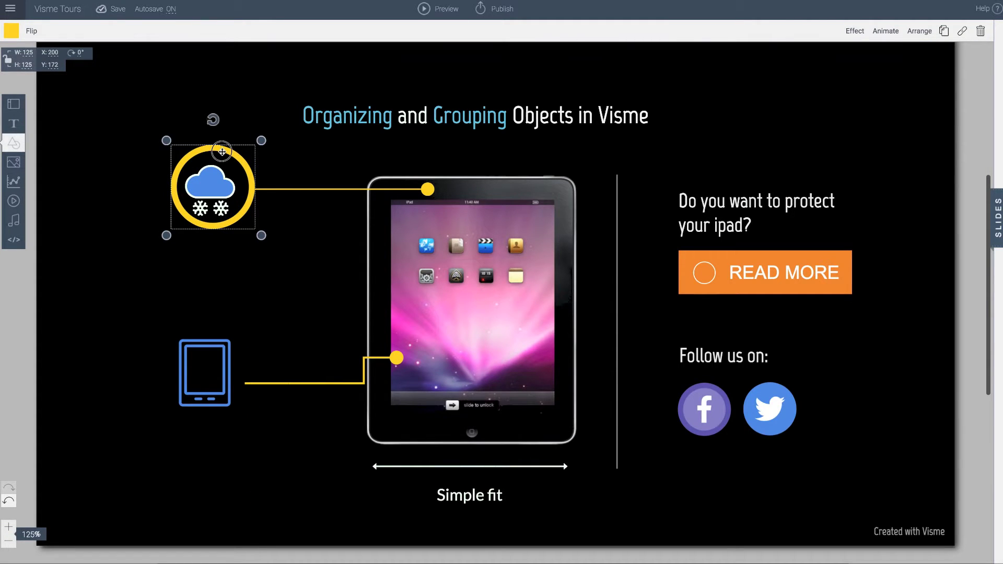
{"action": "left_click_drag", "start_coordinate": [222, 152], "coordinate": [155, 218]}
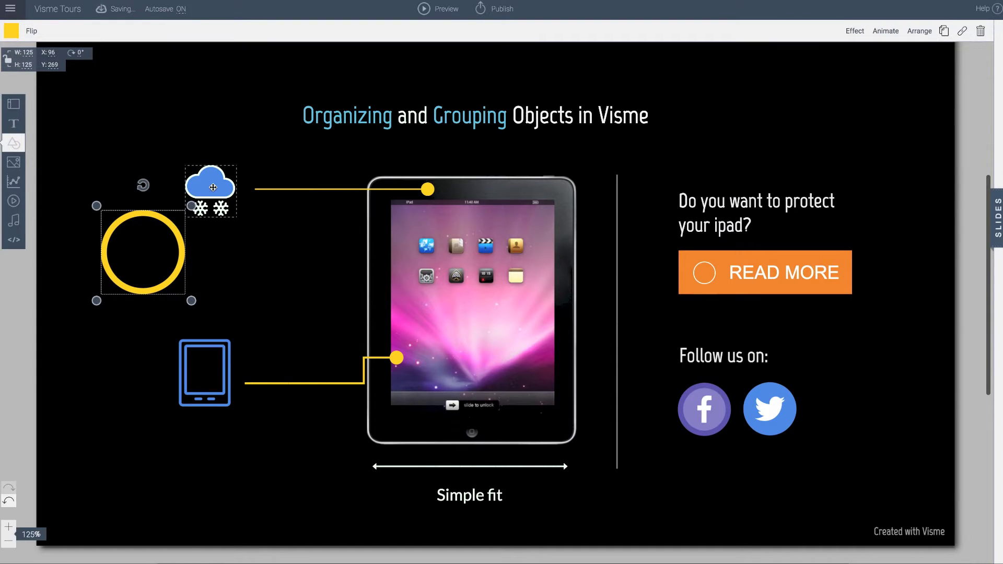
{"action": "left_click", "coordinate": [213, 187]}
{"action": "left_click_drag", "start_coordinate": [214, 187], "coordinate": [145, 247]}
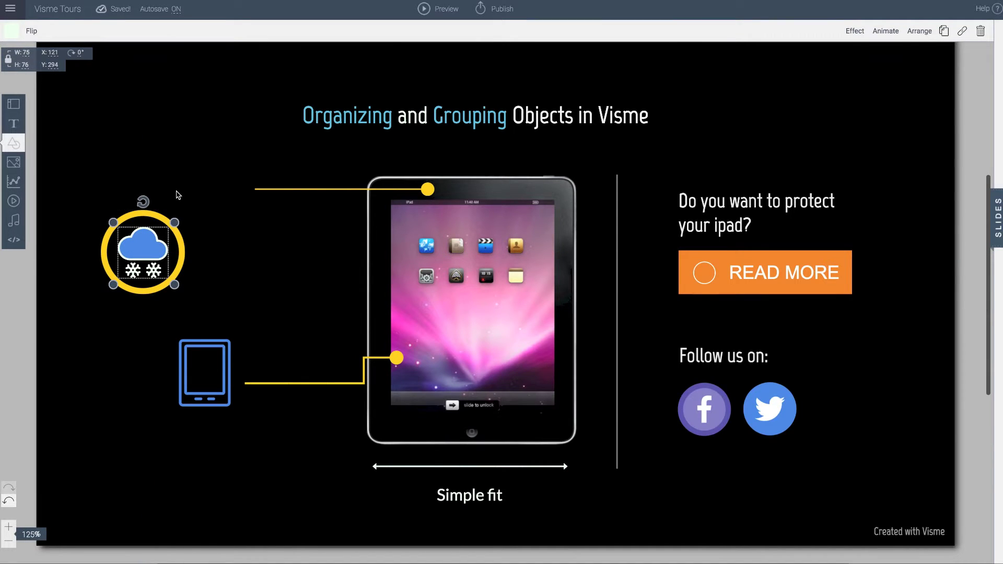
{"action": "left_click", "coordinate": [202, 197]}
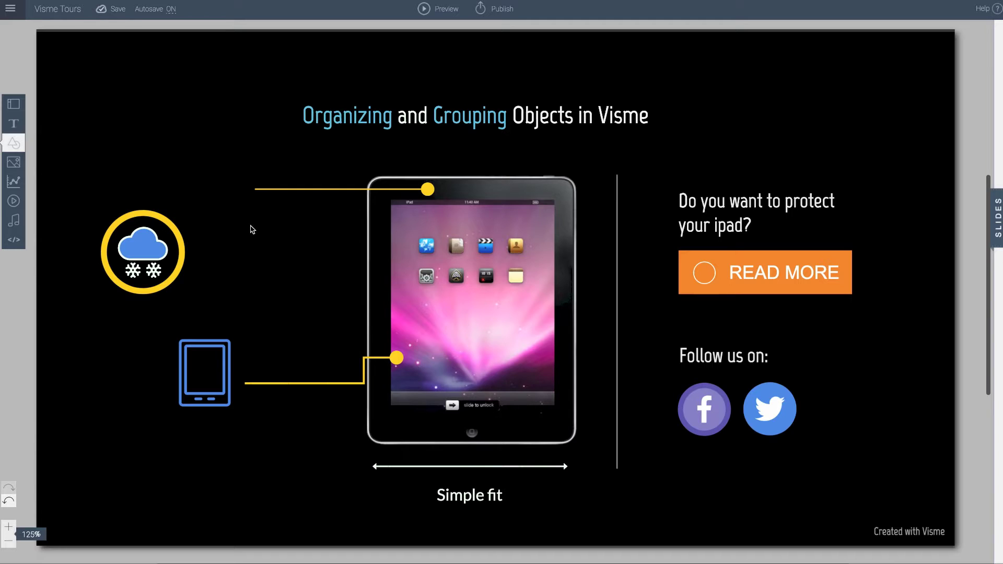
{"action": "left_click", "coordinate": [74, 203]}
Step: Marquee-select the cloud and ring and shift them together slightly to the right
{"action": "left_click", "coordinate": [73, 197]}
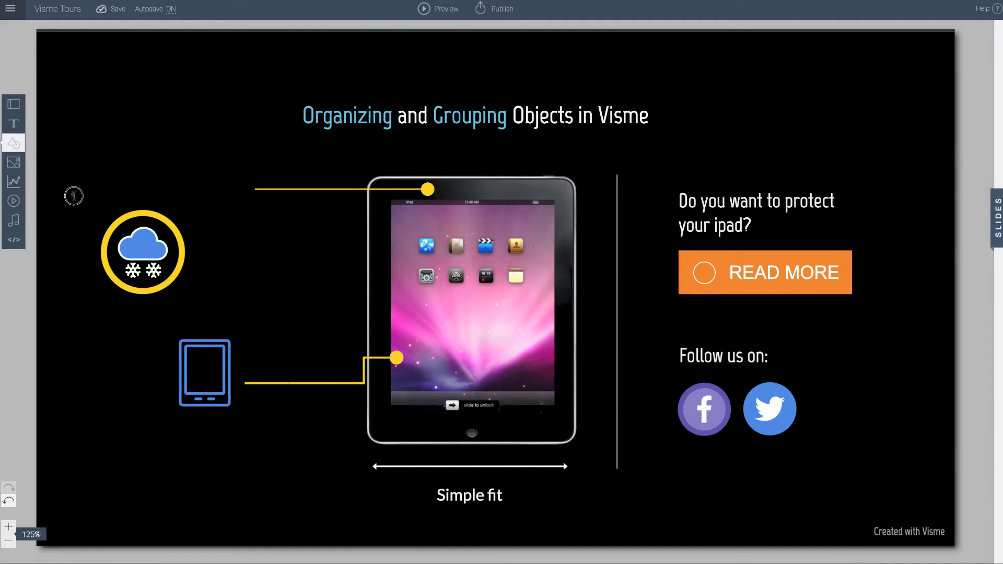
{"action": "left_click_drag", "start_coordinate": [74, 196], "coordinate": [199, 299]}
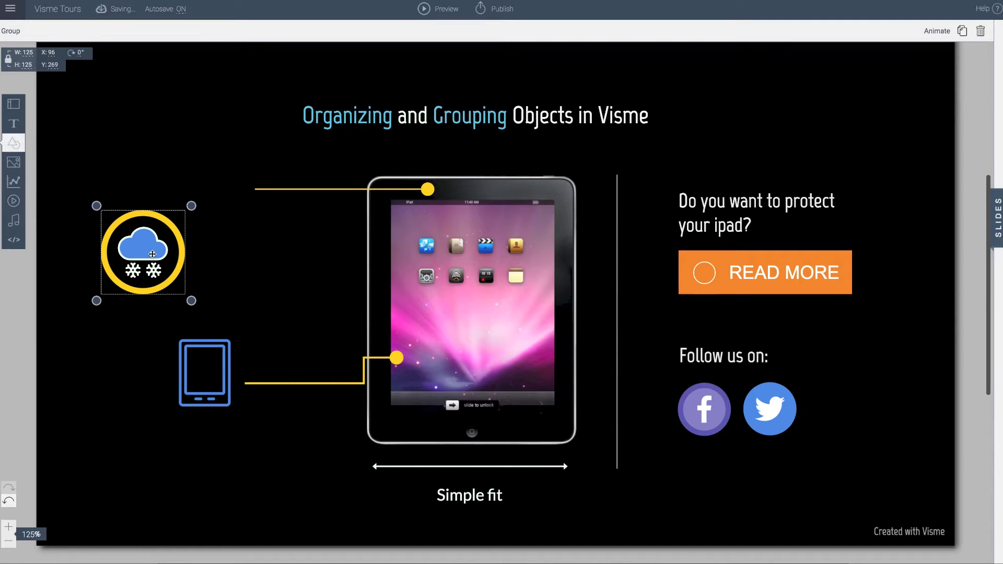
{"action": "left_click_drag", "start_coordinate": [150, 245], "coordinate": [153, 246]}
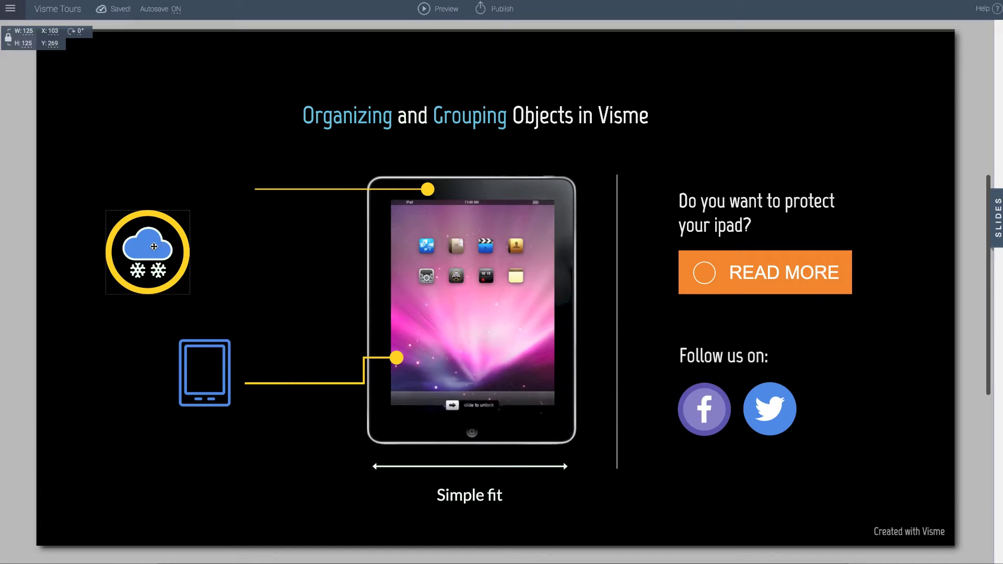
{"action": "left_click", "coordinate": [143, 180]}
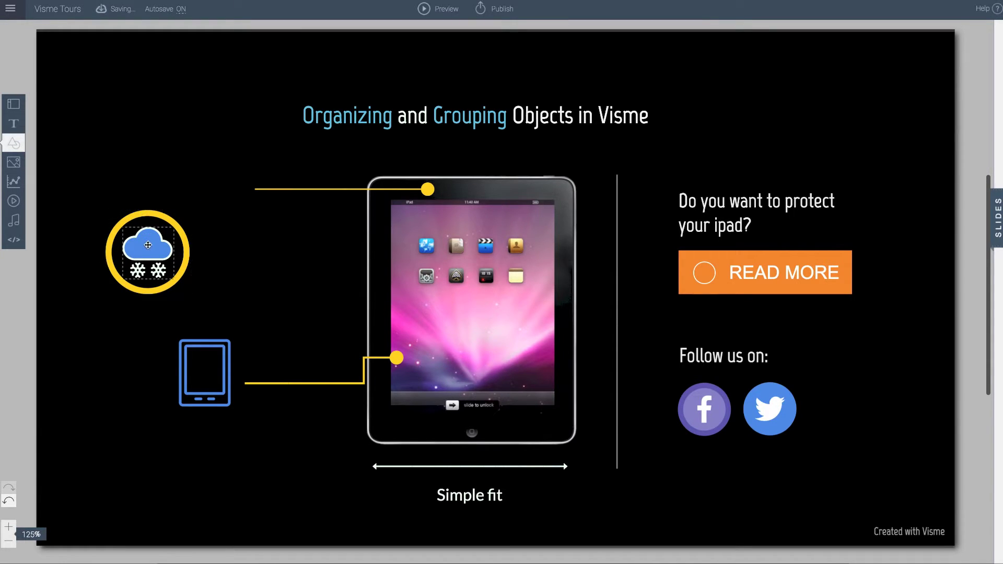
{"action": "mouse_move", "coordinate": [148, 245]}
{"action": "left_mouse_down"}
{"action": "mouse_move", "coordinate": [134, 255]}
{"action": "mouse_move", "coordinate": [147, 245]}
{"action": "left_mouse_up"}
{"action": "left_click", "coordinate": [142, 184]}
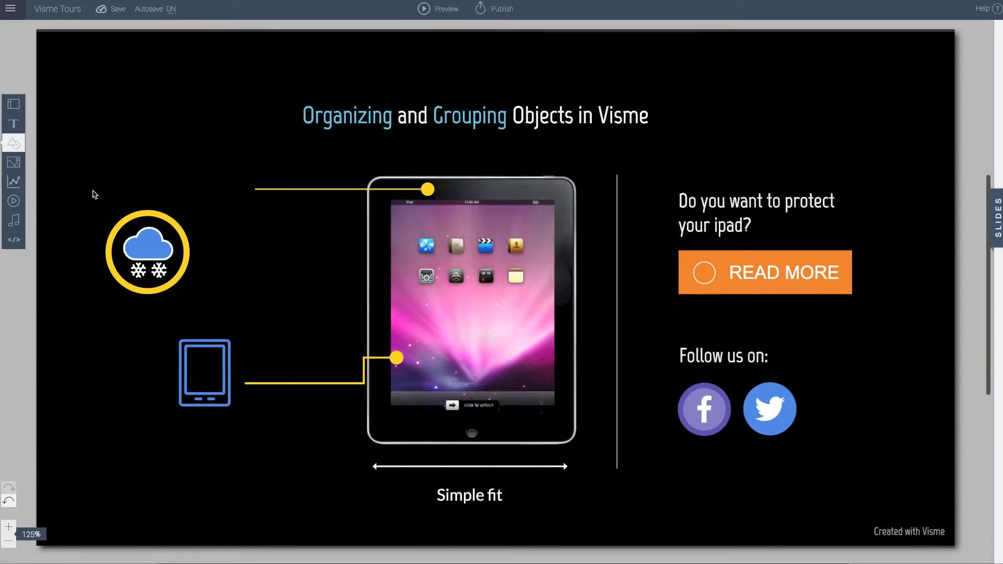
Step: Group the cloud and ring into one badge and move it to the upper connector's end
{"action": "left_click_drag", "start_coordinate": [85, 188], "coordinate": [183, 288]}
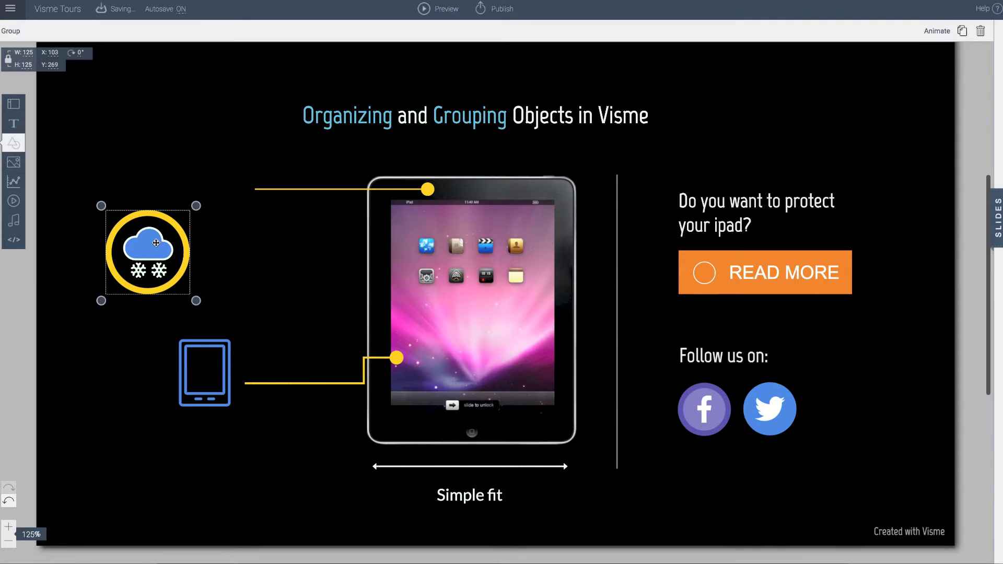
{"action": "left_click_drag", "start_coordinate": [155, 243], "coordinate": [168, 227]}
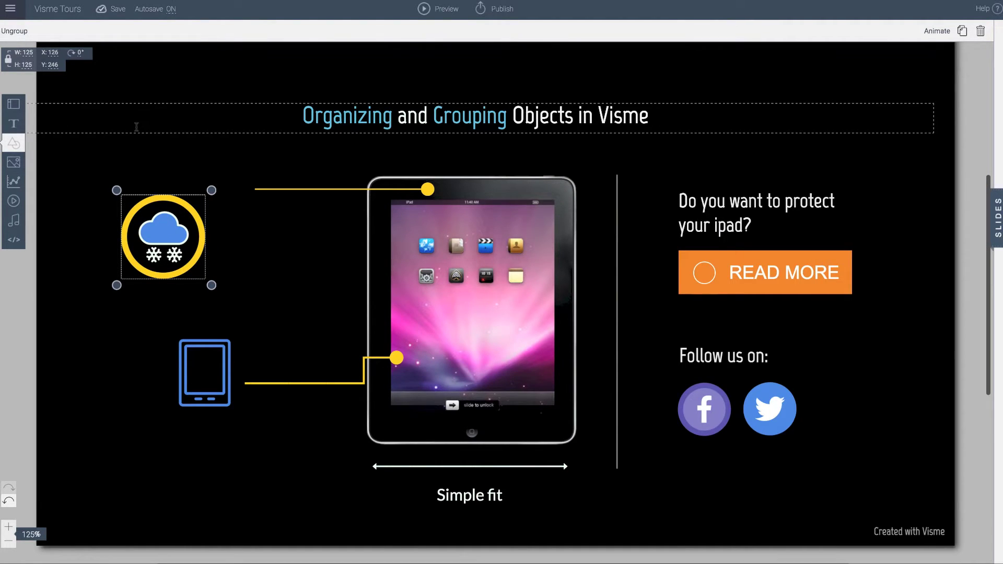
{"action": "double_click", "coordinate": [136, 127]}
{"action": "left_click", "coordinate": [84, 181]}
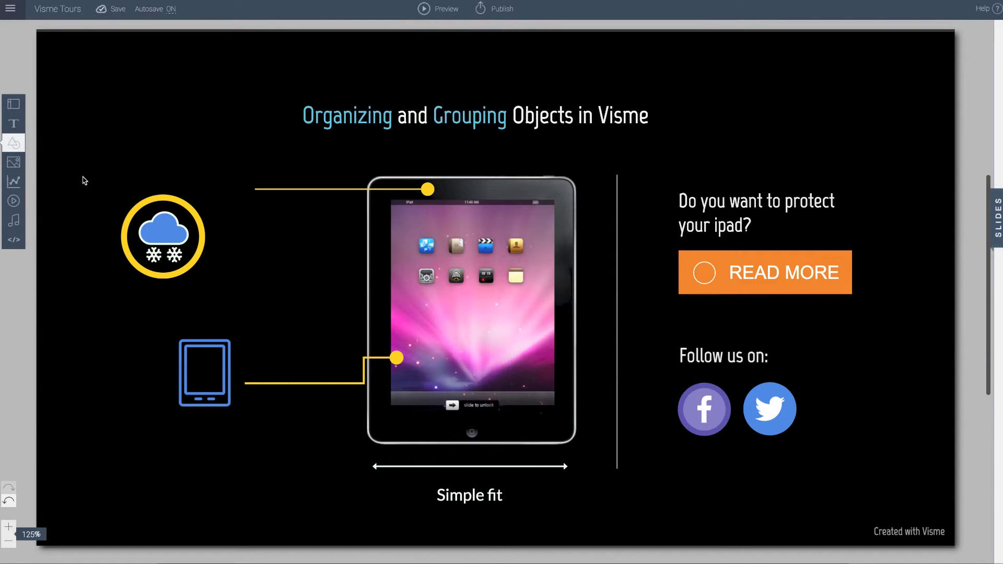
{"action": "left_click", "coordinate": [164, 235]}
{"action": "left_click_drag", "start_coordinate": [164, 235], "coordinate": [217, 182]}
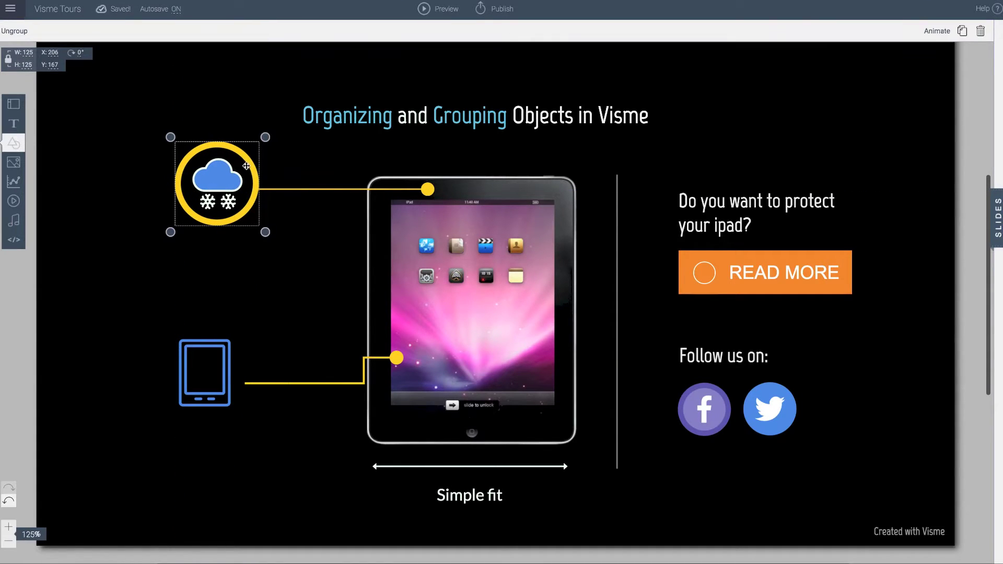
Step: Resize and reposition the cloud badge at the upper connector, and nudge the tablet icon left
{"action": "left_click_drag", "start_coordinate": [223, 174], "coordinate": [195, 198]}
{"action": "left_click_drag", "start_coordinate": [189, 368], "coordinate": [186, 369]}
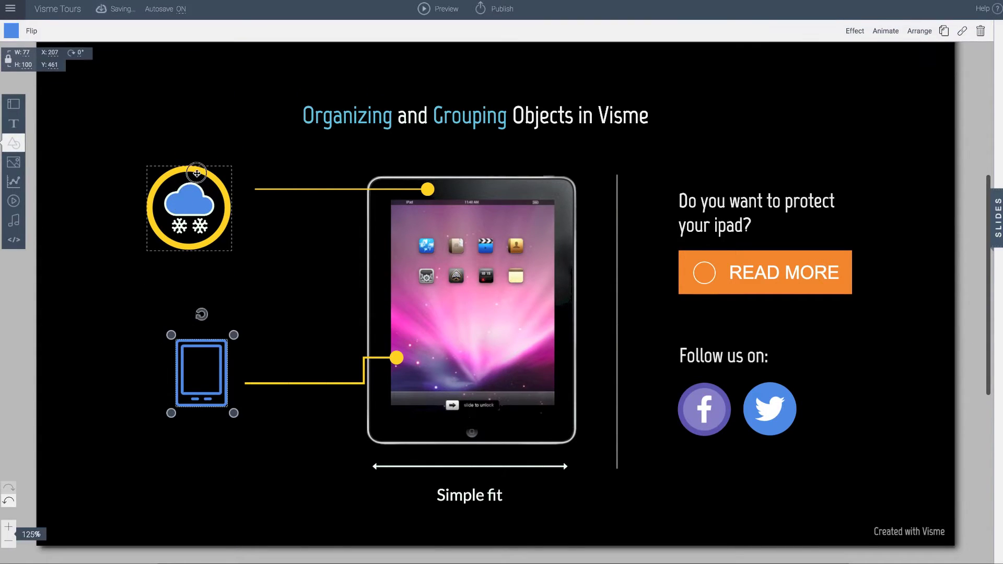
{"action": "left_click_drag", "start_coordinate": [181, 201], "coordinate": [209, 192]}
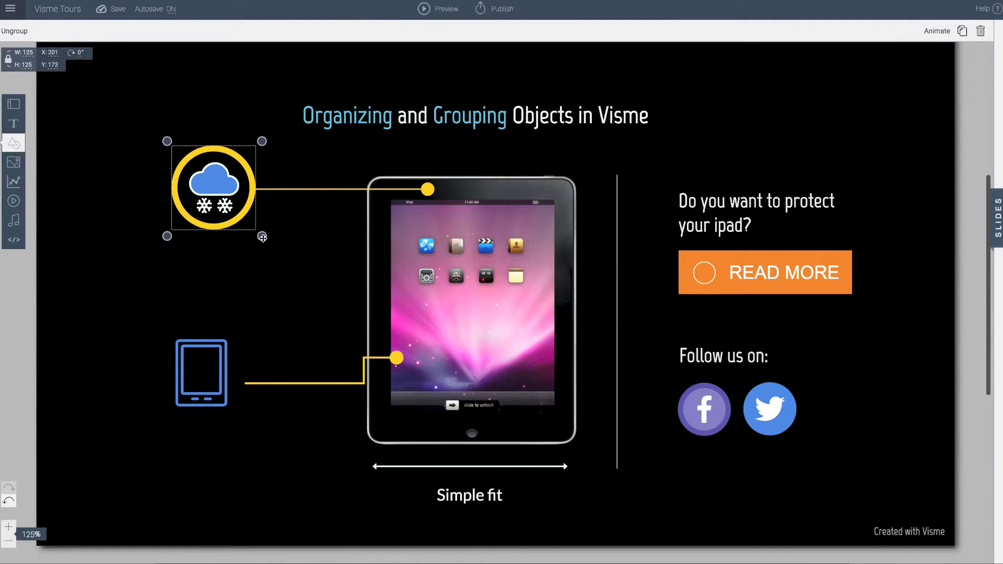
{"action": "mouse_move", "coordinate": [263, 238]}
{"action": "left_mouse_down"}
{"action": "mouse_move", "coordinate": [233, 212]}
{"action": "mouse_move", "coordinate": [298, 253]}
{"action": "mouse_move", "coordinate": [245, 219]}
{"action": "mouse_move", "coordinate": [265, 238]}
{"action": "left_mouse_up"}
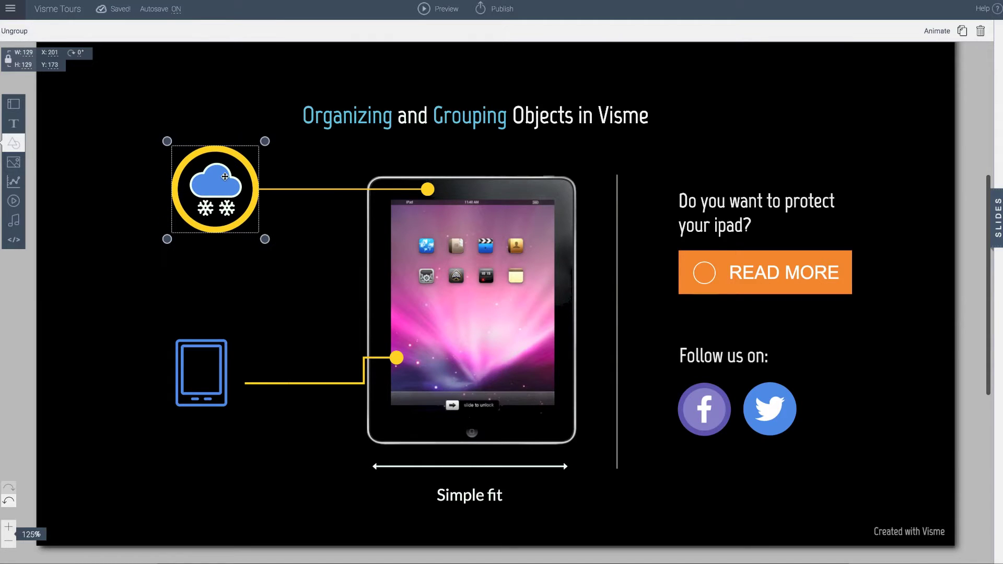
{"action": "left_click_drag", "start_coordinate": [225, 177], "coordinate": [221, 174]}
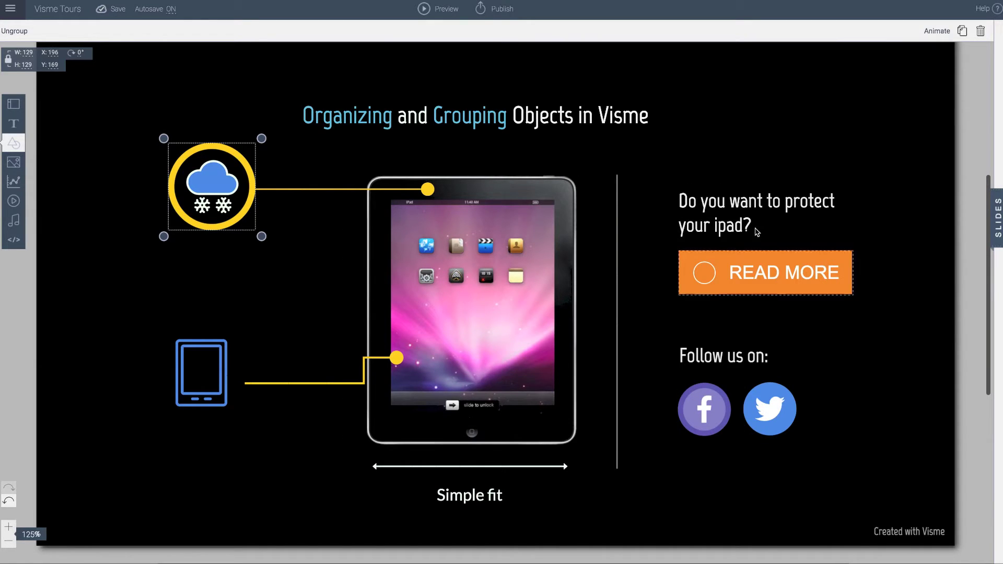
{"action": "left_click_drag", "start_coordinate": [660, 174], "coordinate": [889, 446]}
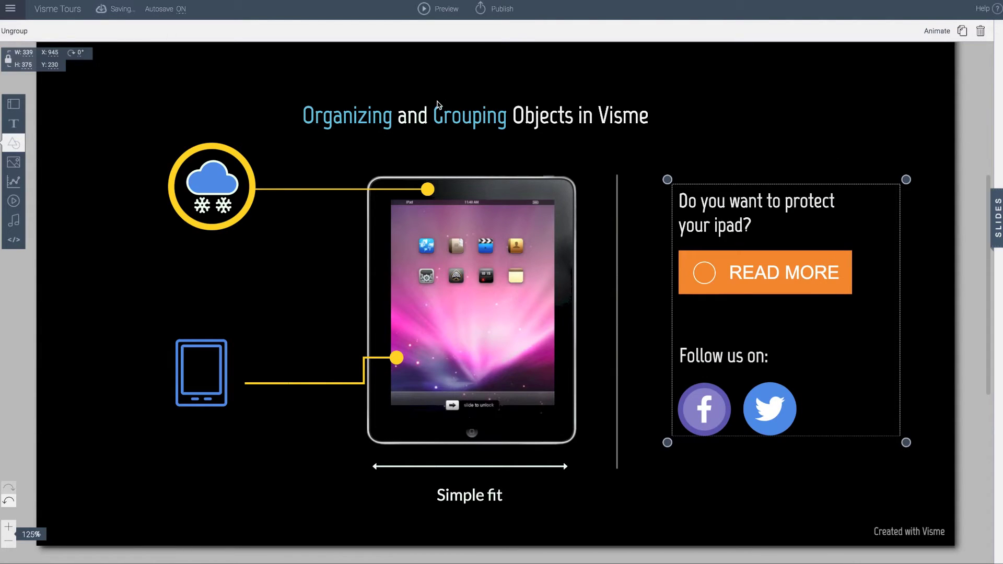
Step: Give the right-hand group a Fly from Right entrance starting at 1 second
{"action": "left_click", "coordinate": [937, 31]}
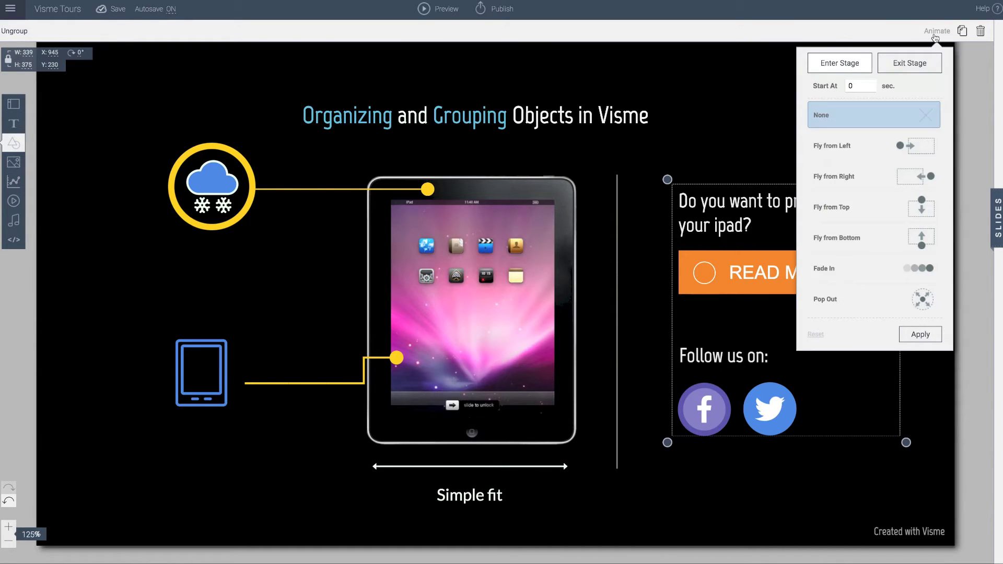
{"action": "left_click", "coordinate": [857, 177]}
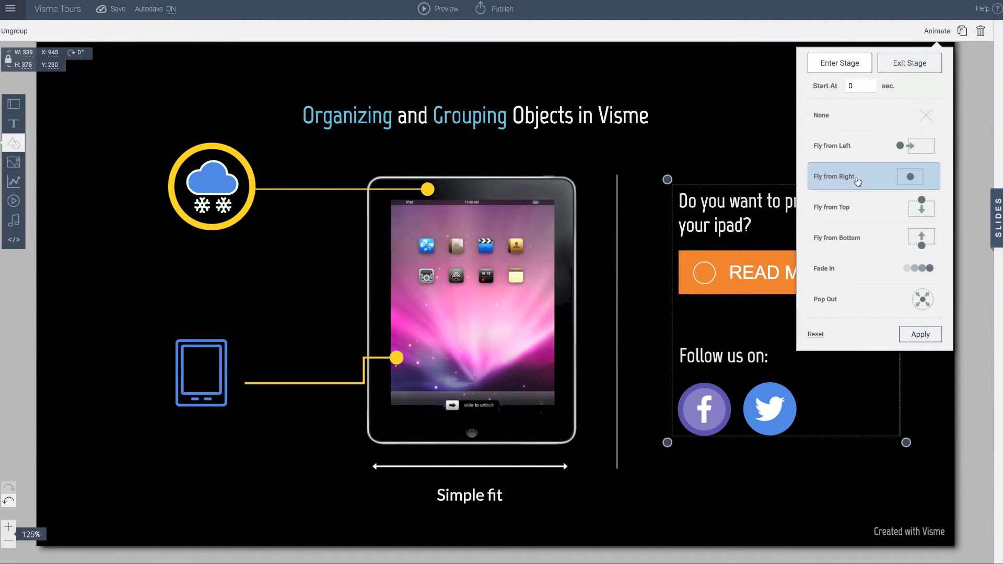
{"action": "double_click", "coordinate": [857, 87]}
{"action": "type", "text": "1"}
{"action": "left_click", "coordinate": [925, 340]}
{"action": "left_click", "coordinate": [926, 340]}
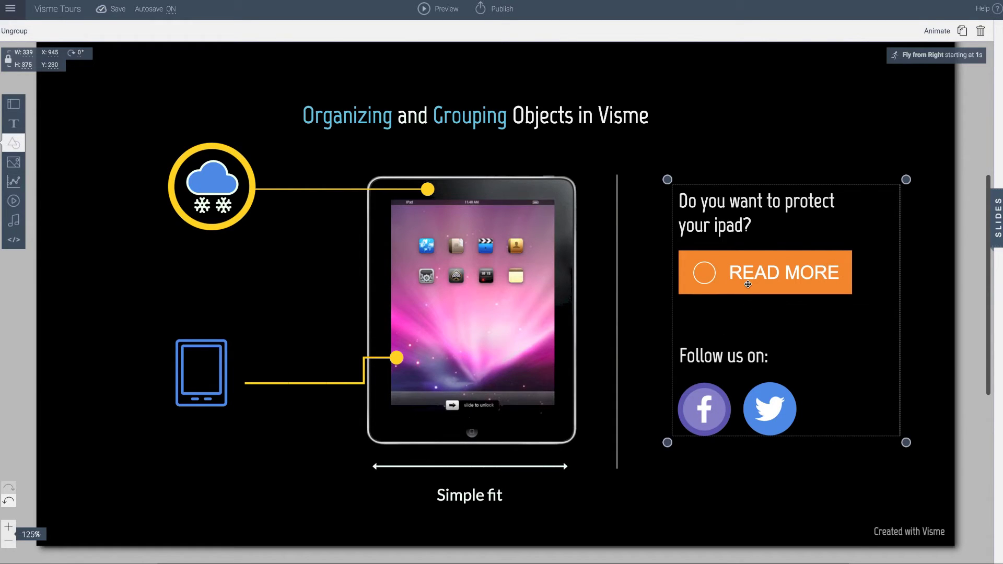
{"action": "left_click", "coordinate": [752, 151]}
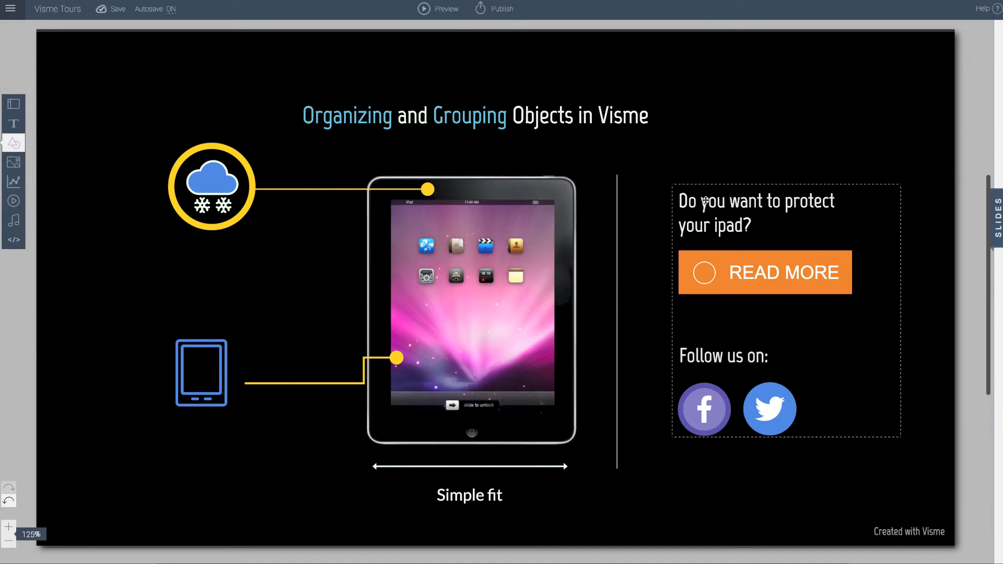
{"action": "left_click", "coordinate": [704, 202]}
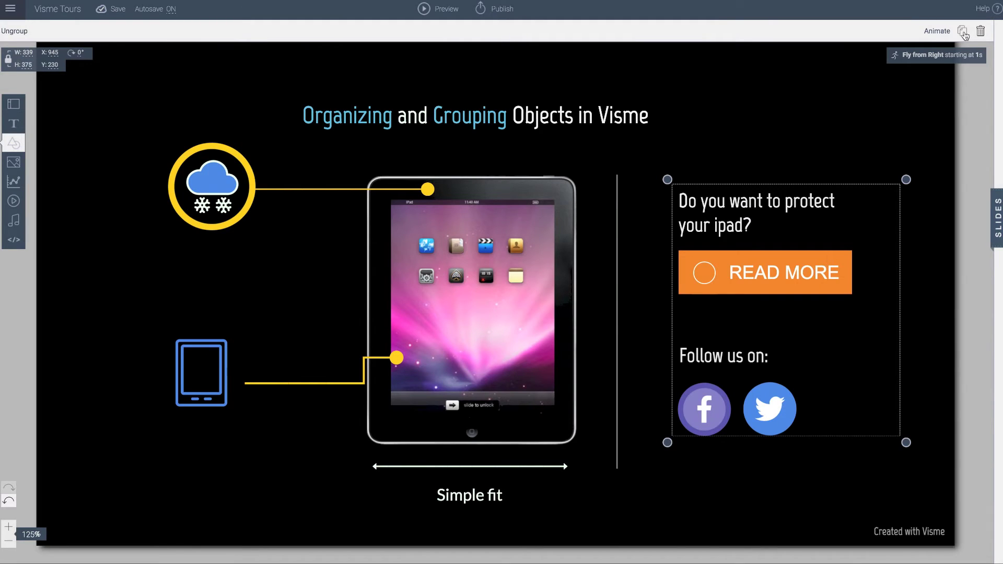
{"action": "key", "text": "ctrl+d"}
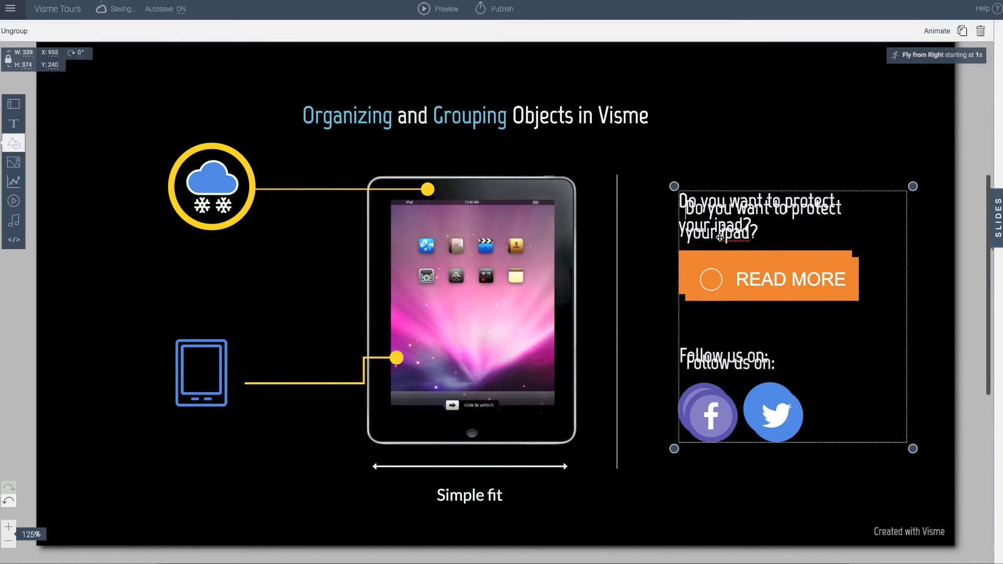
{"action": "left_click_drag", "start_coordinate": [704, 219], "coordinate": [548, 188]}
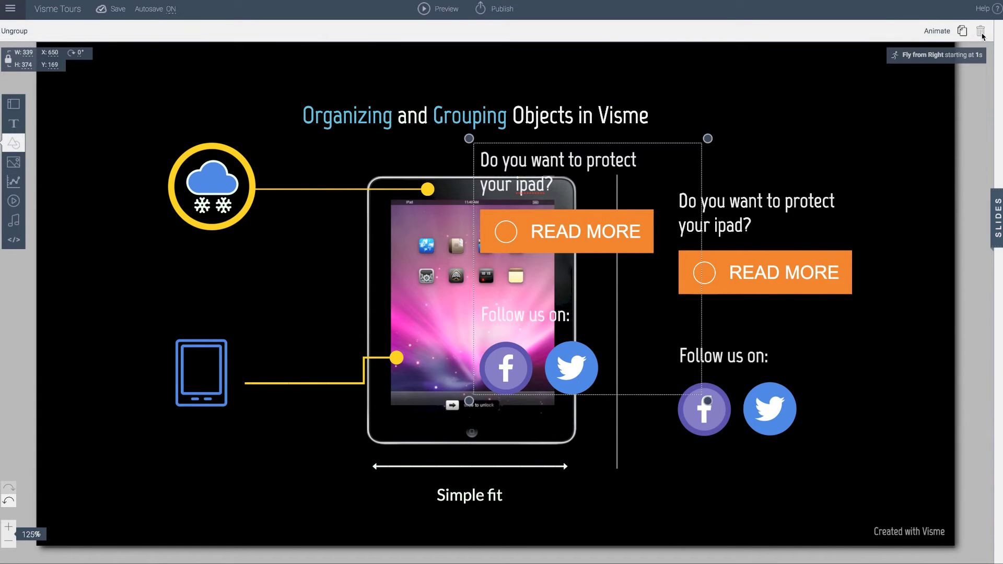
{"action": "left_click", "coordinate": [981, 32]}
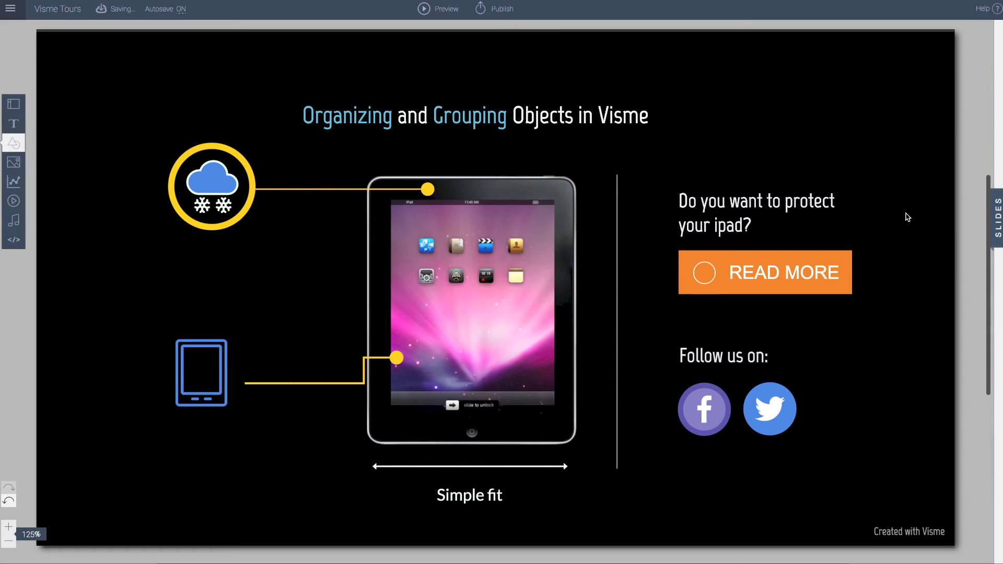
{"action": "scroll", "coordinate": [905, 238], "scroll_direction": "right", "scroll_amount": 3}
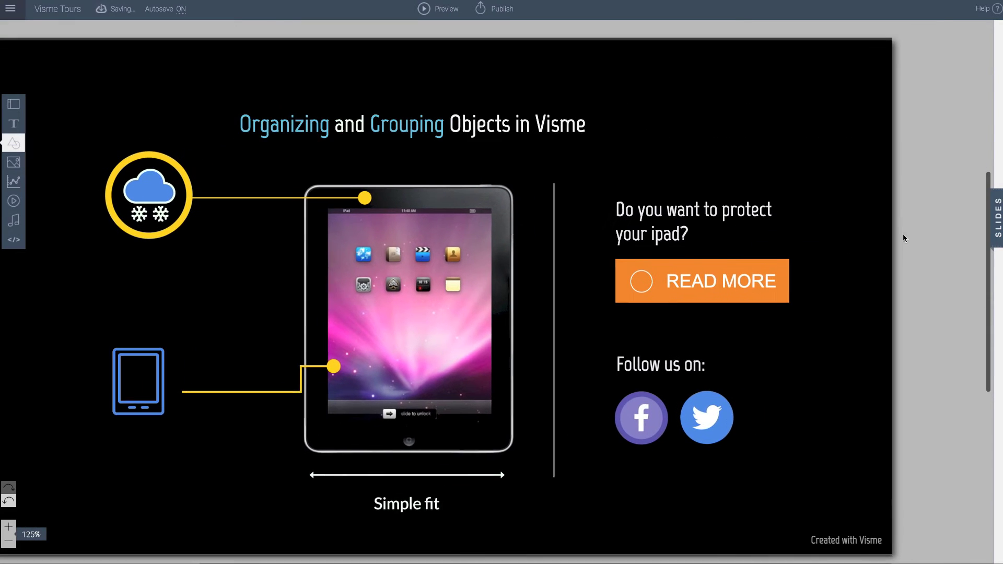
Step: Copy the right-hand text, button and social icons group
{"action": "left_click", "coordinate": [999, 234]}
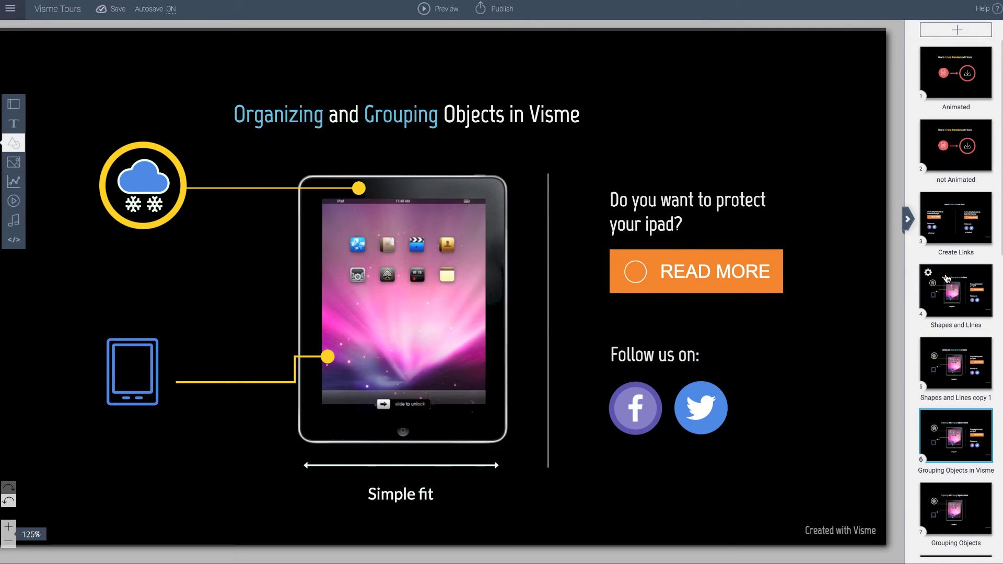
{"action": "left_click", "coordinate": [648, 216]}
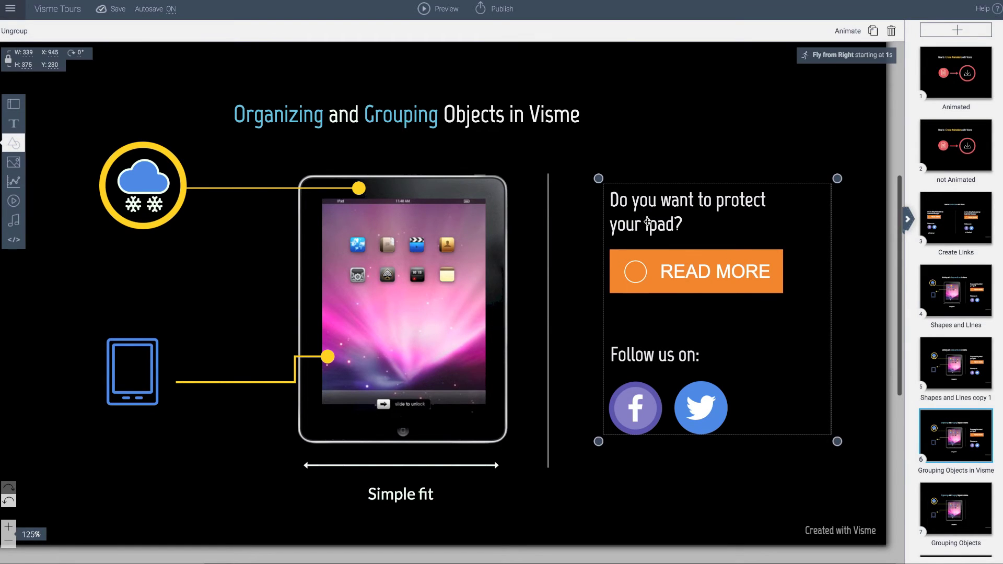
{"action": "right_click", "coordinate": [648, 222]}
{"action": "left_click", "coordinate": [664, 231]}
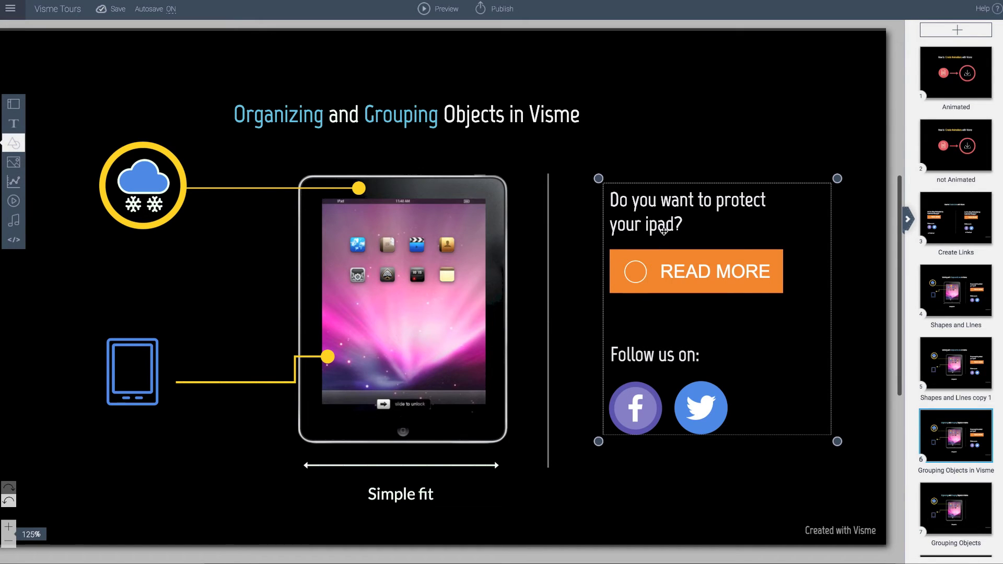
Step: Paste the group onto the Grouping Objects slide, aligned with the original, then view slide 5
{"action": "scroll", "coordinate": [965, 299], "scroll_direction": "down", "scroll_amount": 3}
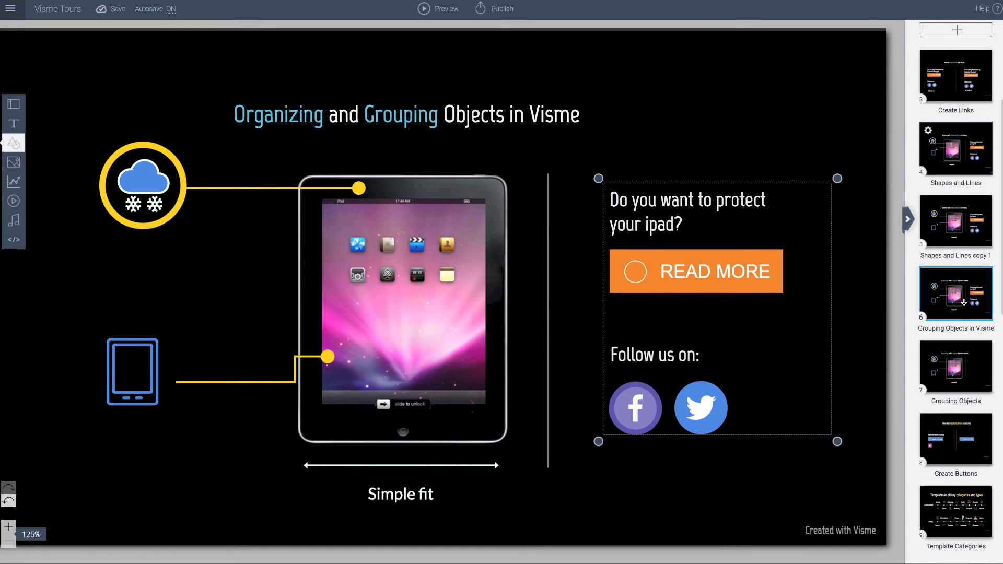
{"action": "left_click", "coordinate": [972, 344]}
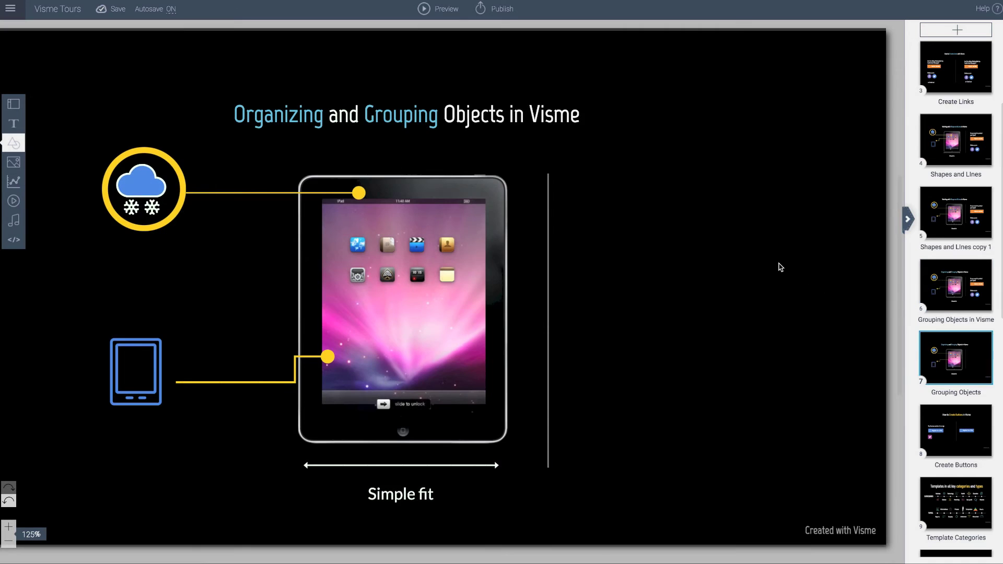
{"action": "right_click", "coordinate": [618, 228]}
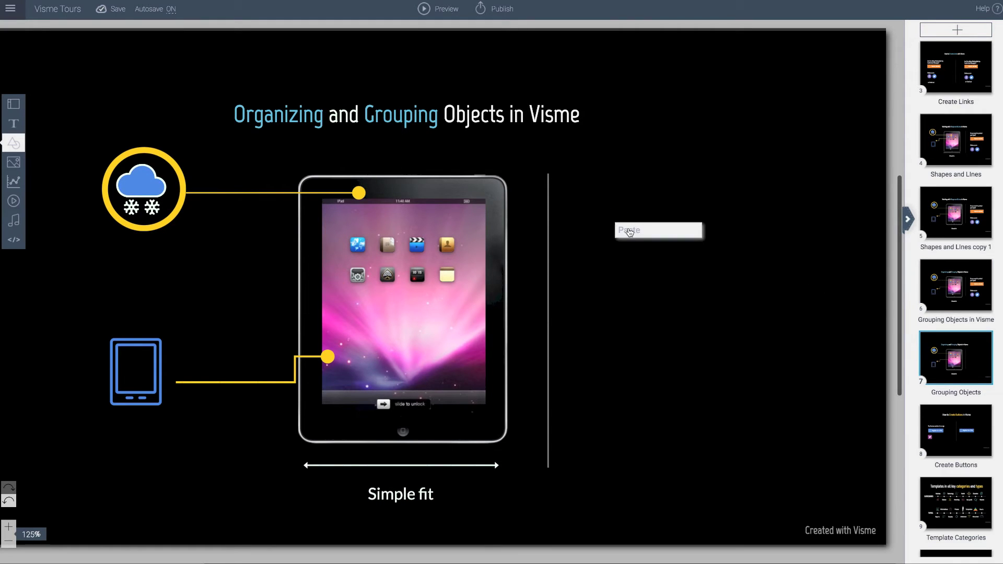
{"action": "left_click", "coordinate": [626, 235]}
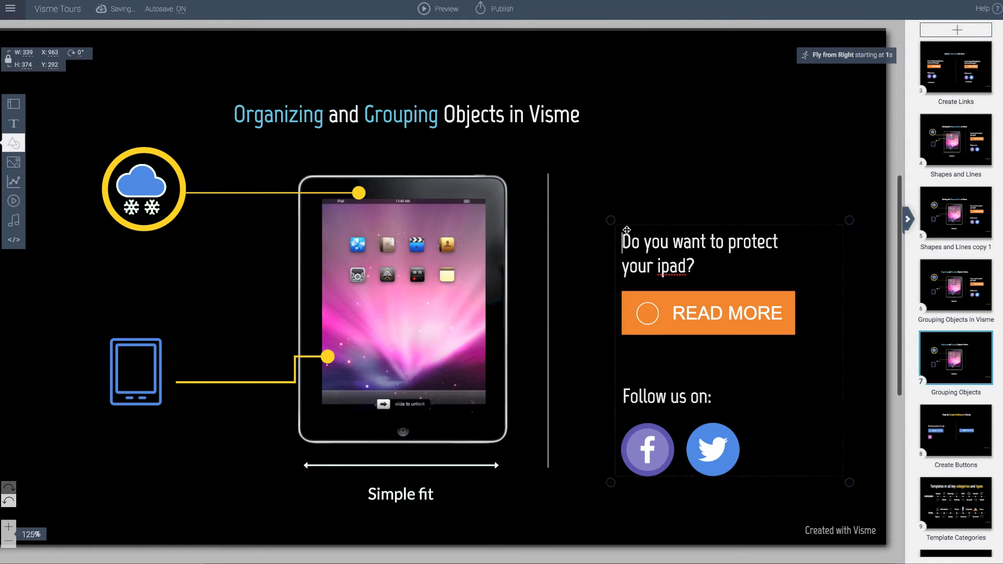
{"action": "left_click_drag", "start_coordinate": [633, 242], "coordinate": [612, 210]}
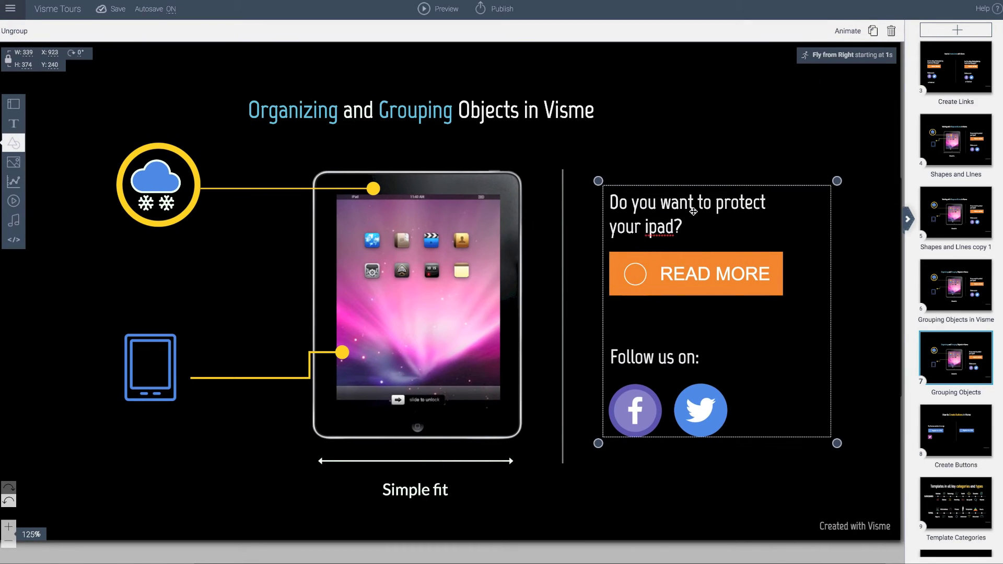
{"action": "mouse_move", "coordinate": [965, 214]}
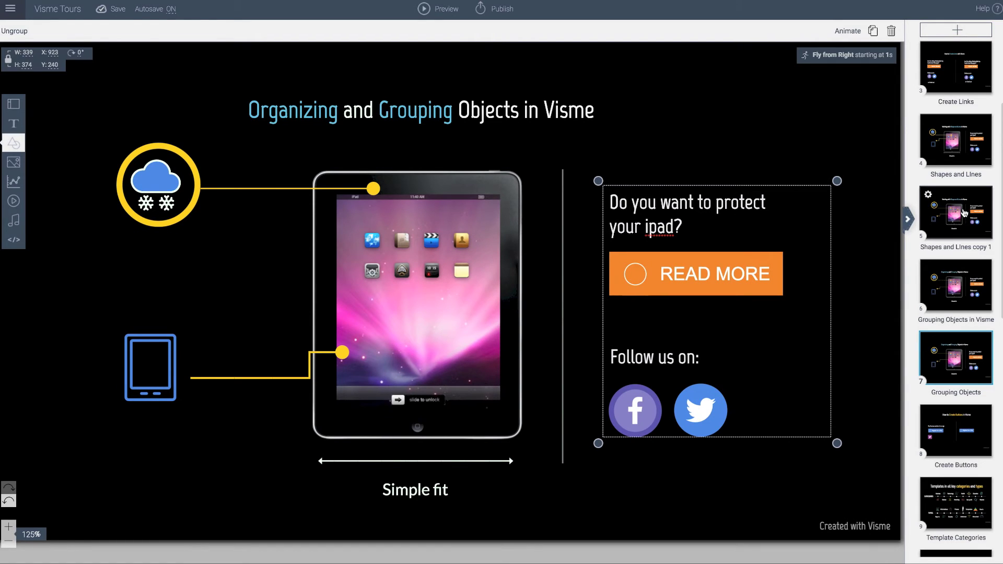
{"action": "left_click", "coordinate": [964, 212]}
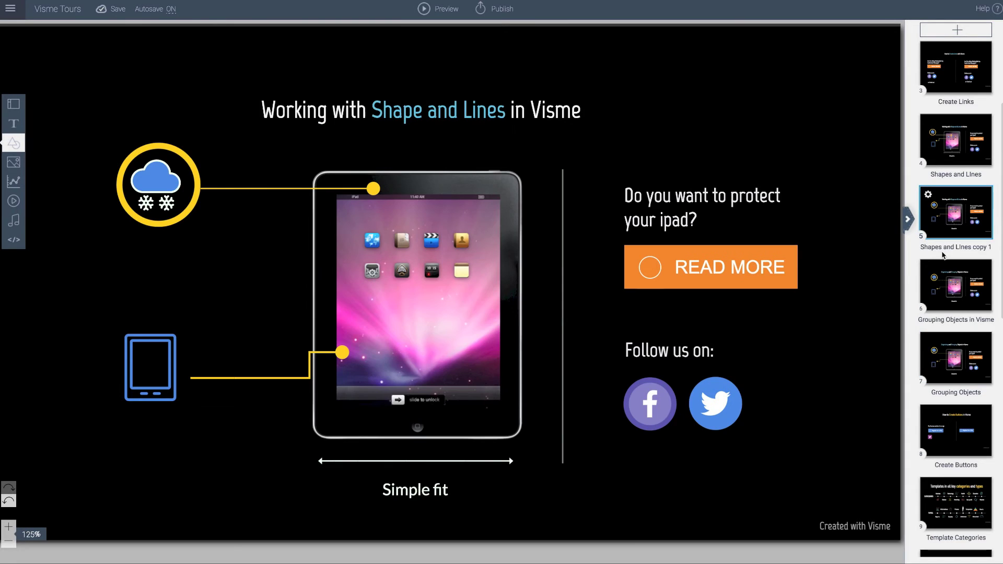
Step: Return to slide 6, select its right-hand group and bring up the Shapes library
{"action": "left_click", "coordinate": [946, 289]}
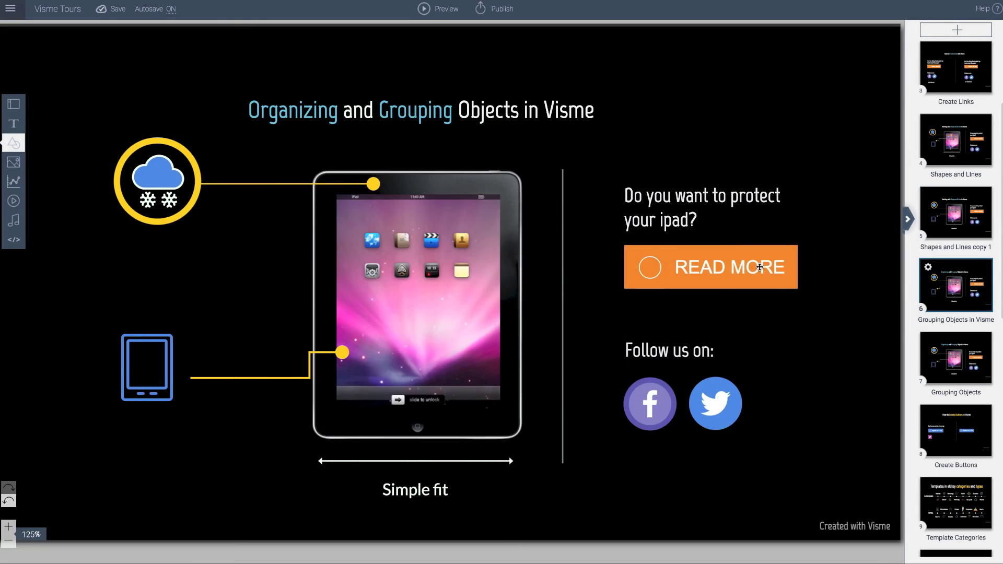
{"action": "left_click", "coordinate": [708, 254]}
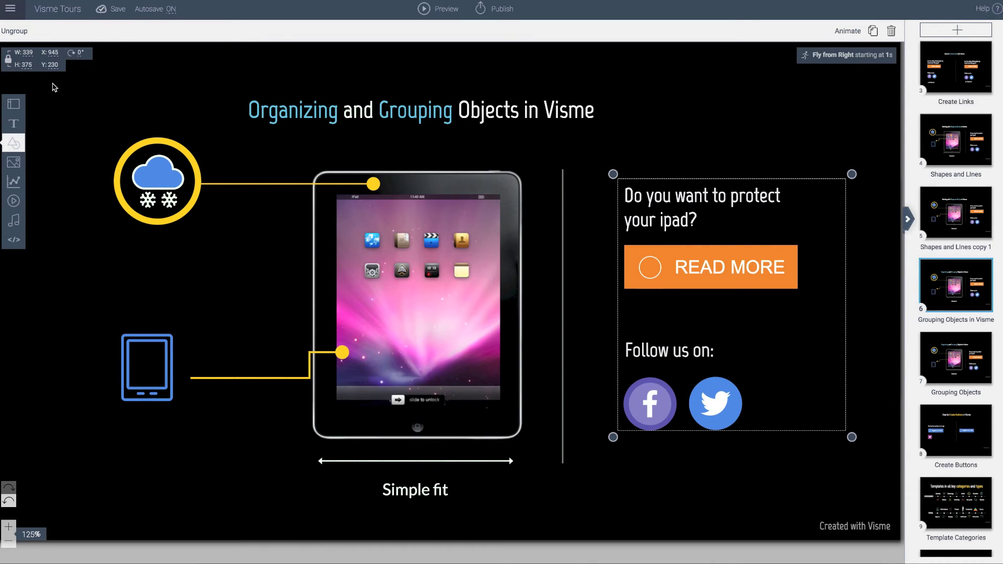
{"action": "left_click", "coordinate": [15, 145]}
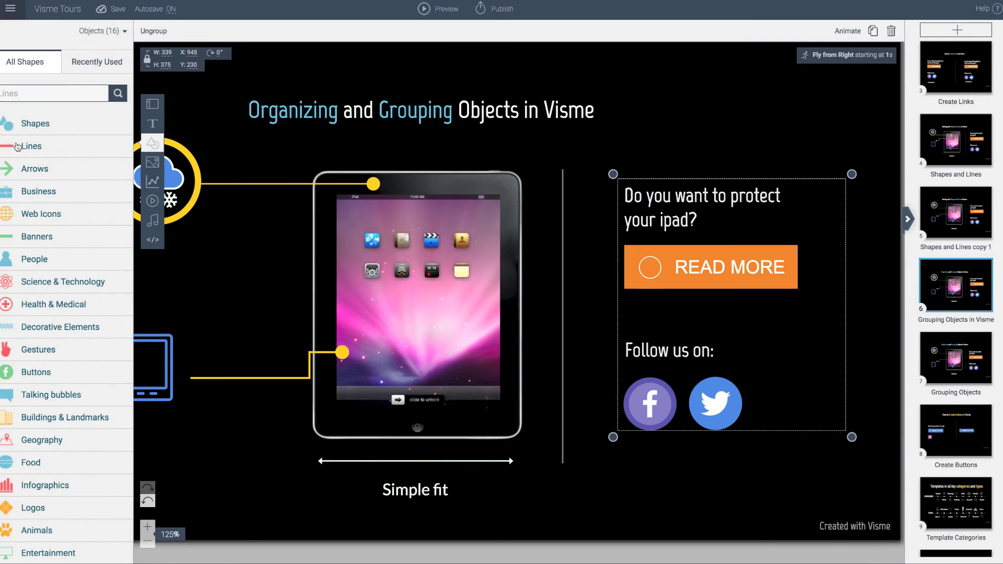
Step: Rename Group-1 to 'Buttons' in the Objects (16) list and drag it to the bottom
{"action": "left_click", "coordinate": [104, 33]}
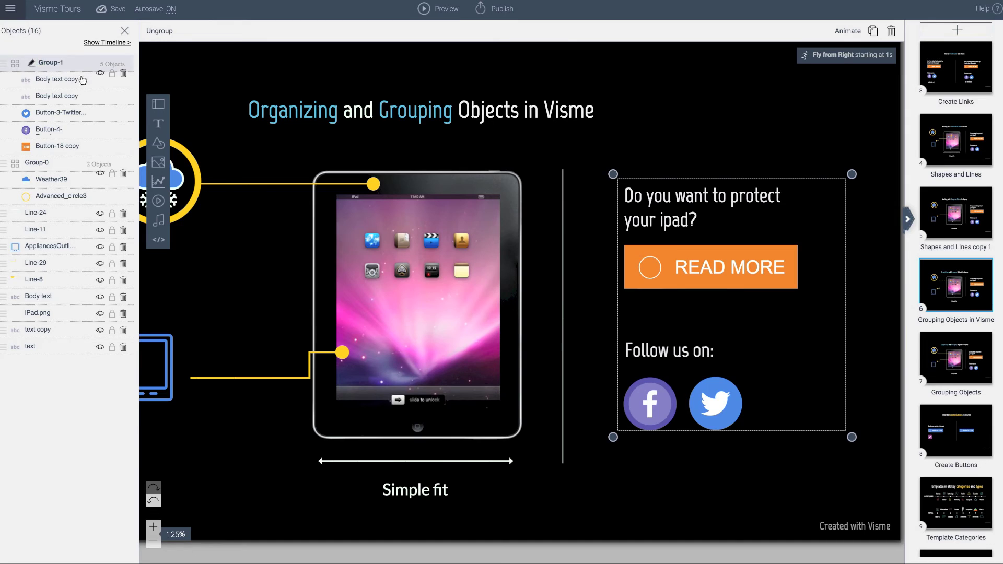
{"action": "double_click", "coordinate": [50, 62]}
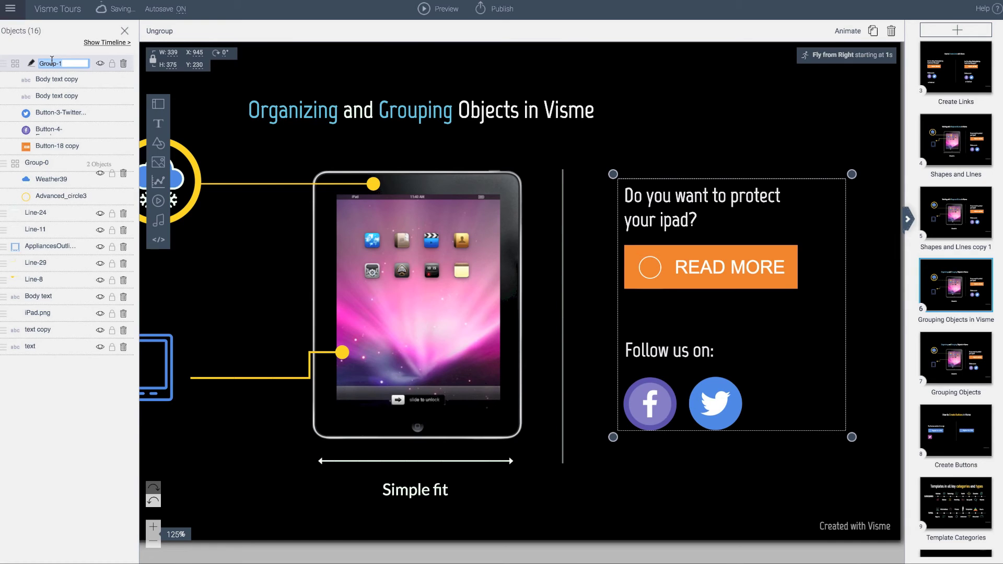
{"action": "key", "text": "Return"}
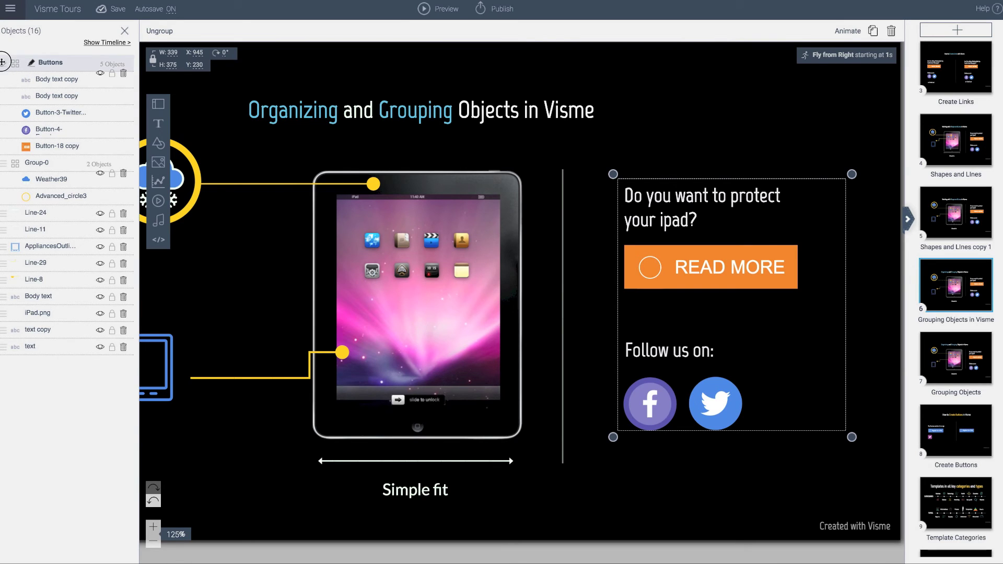
{"action": "left_click_drag", "start_coordinate": [2, 62], "coordinate": [10, 283]}
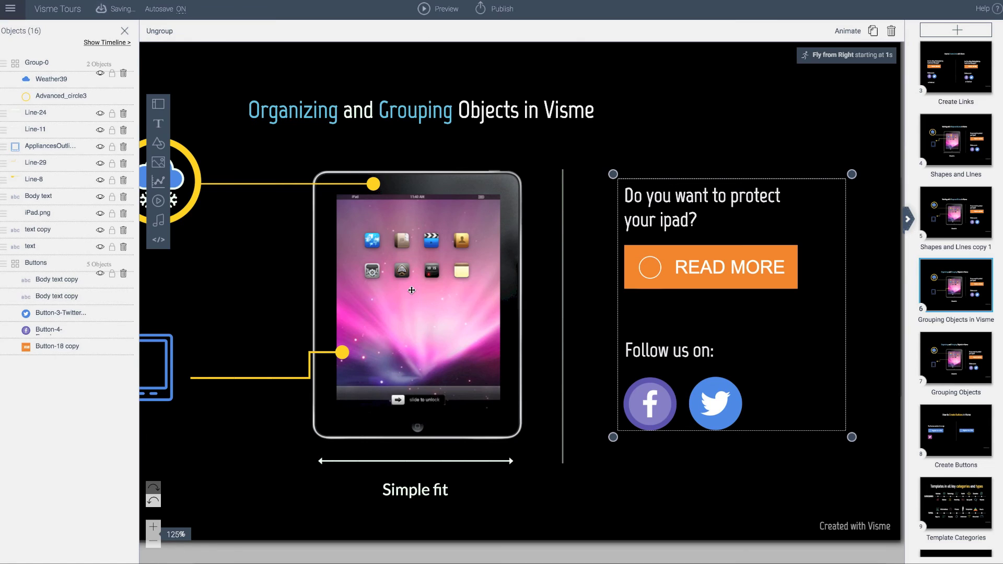
Step: Shift the iPad image right, then move the Buttons group back up under Group-0
{"action": "left_click", "coordinate": [599, 227]}
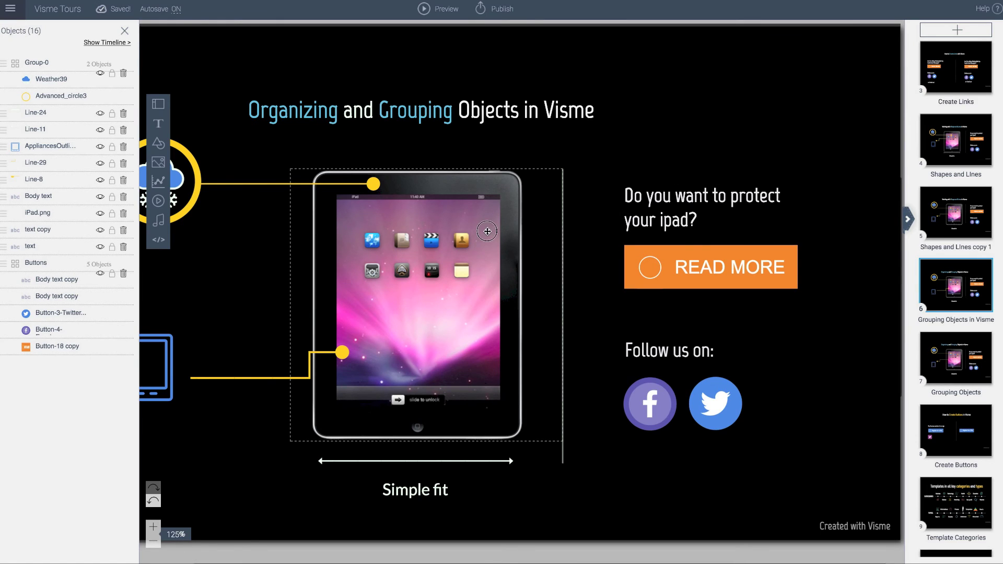
{"action": "left_click_drag", "start_coordinate": [487, 232], "coordinate": [516, 221]}
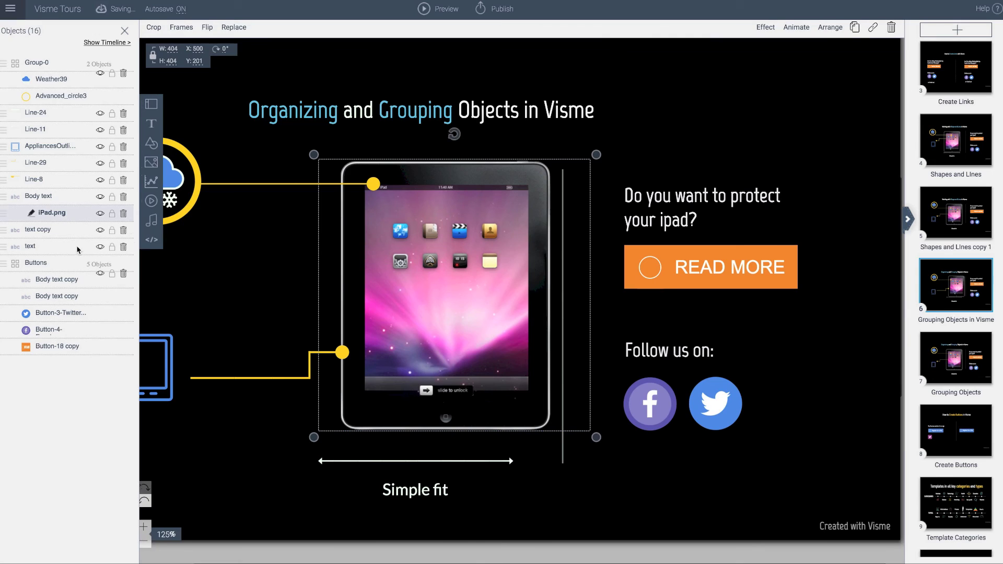
{"action": "left_click", "coordinate": [53, 266]}
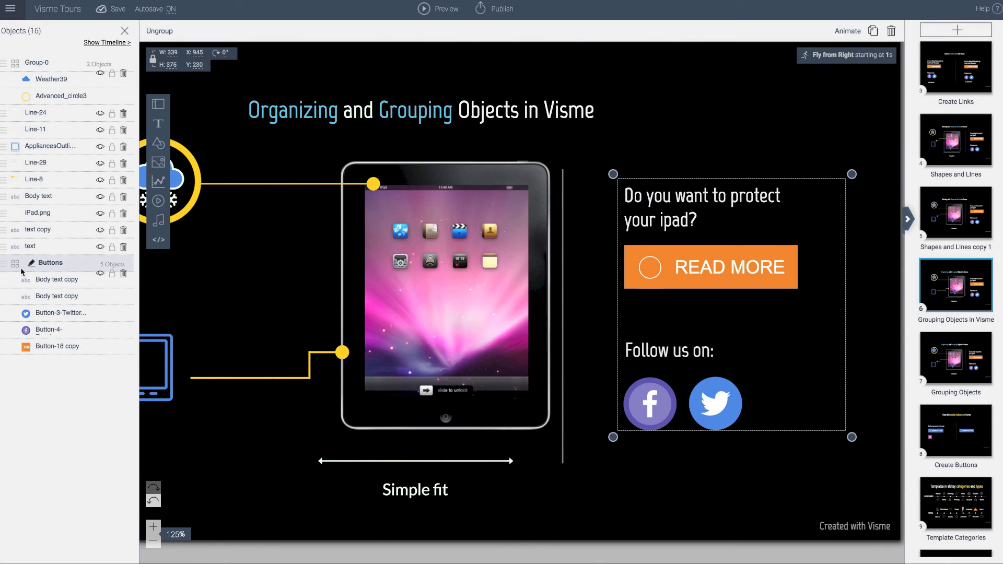
{"action": "left_click_drag", "start_coordinate": [2, 259], "coordinate": [24, 67]}
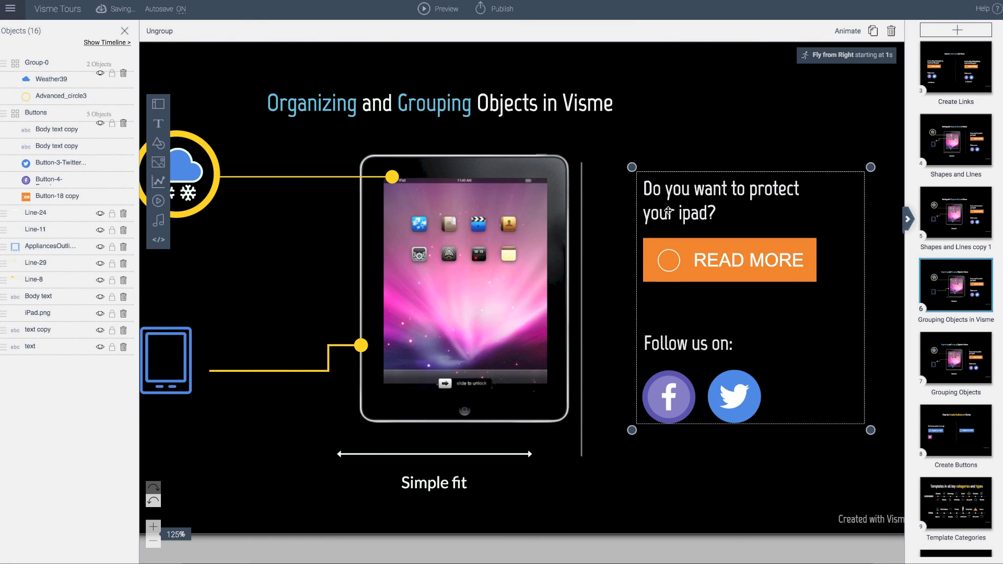
Step: Close the Objects list, then shrink the Buttons group slightly and shift it left beside the iPad
{"action": "left_click", "coordinate": [123, 29]}
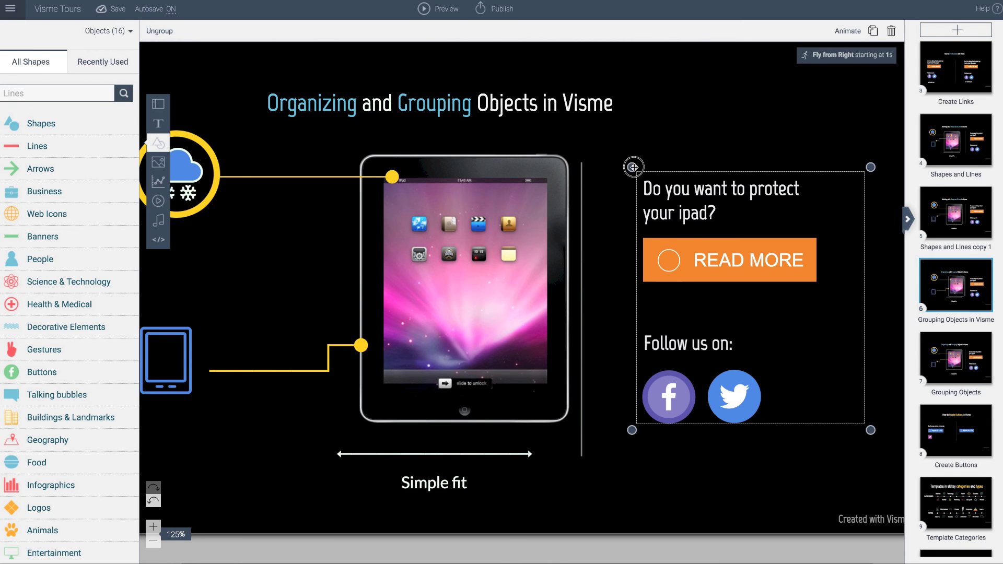
{"action": "left_click_drag", "start_coordinate": [631, 166], "coordinate": [649, 185]}
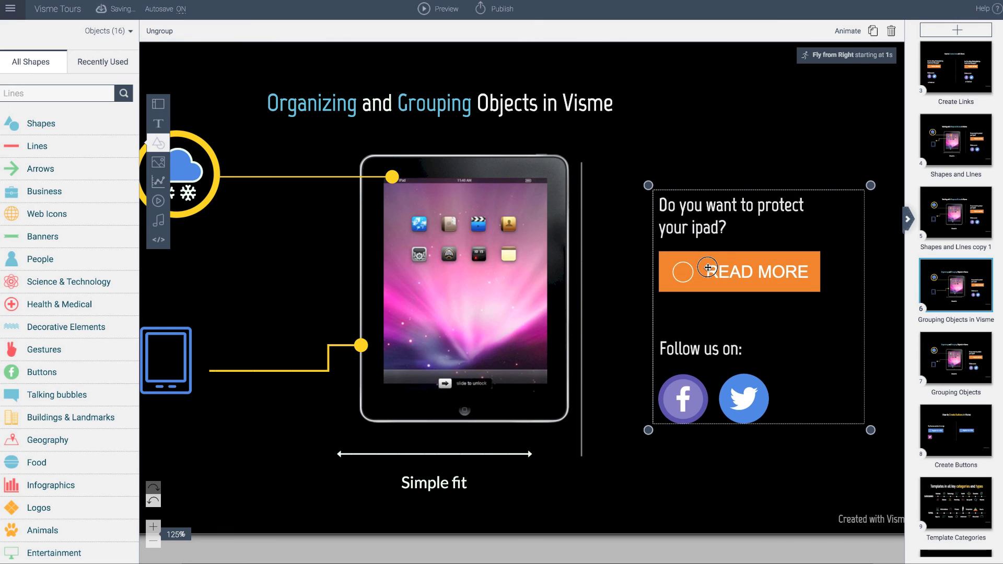
{"action": "left_click_drag", "start_coordinate": [707, 268], "coordinate": [697, 294]}
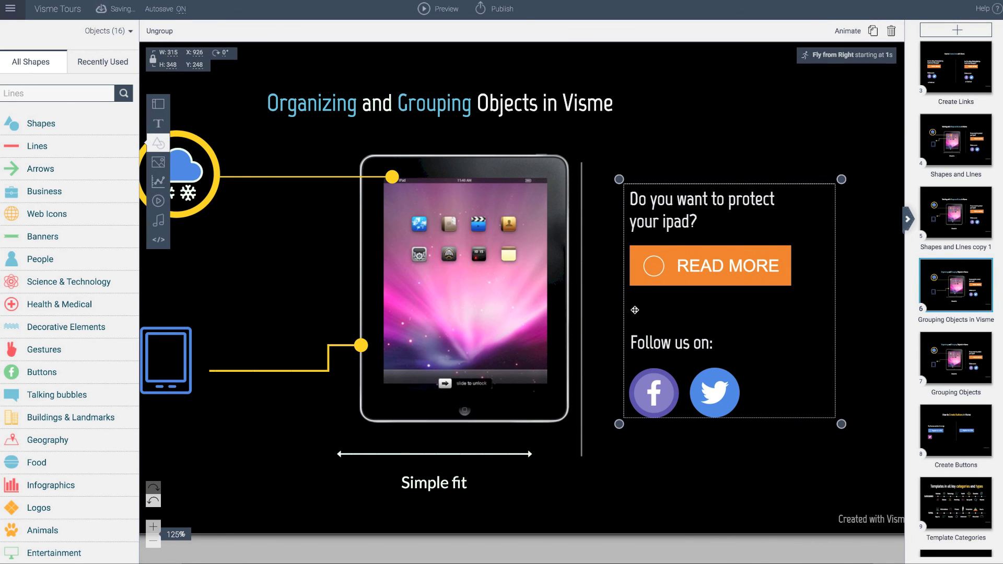